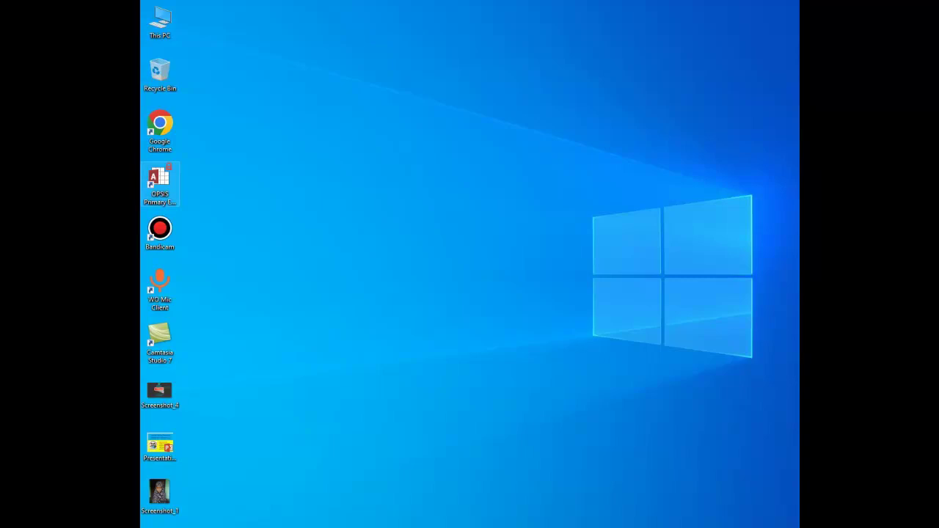
Launch OPSIS Primary Edition and log in as a staff user with the account password
double_click(159, 184)
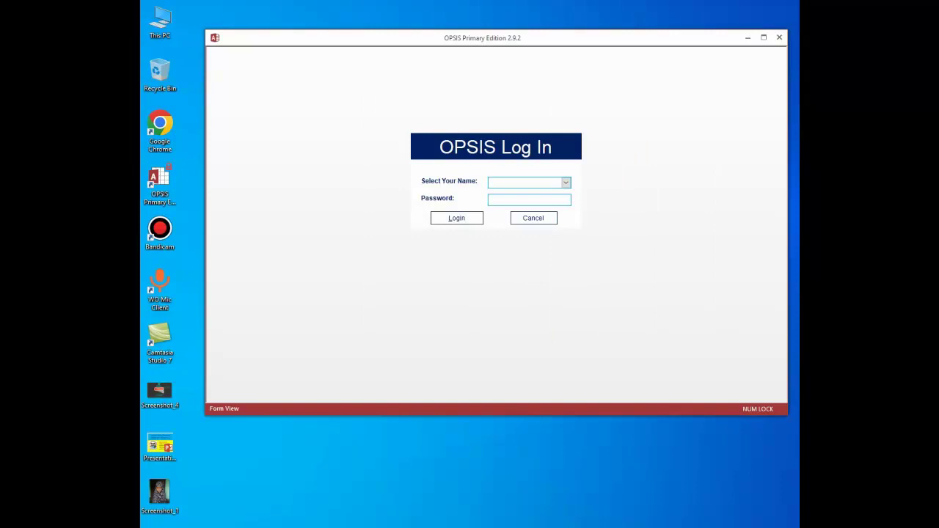
left_click(566, 183)
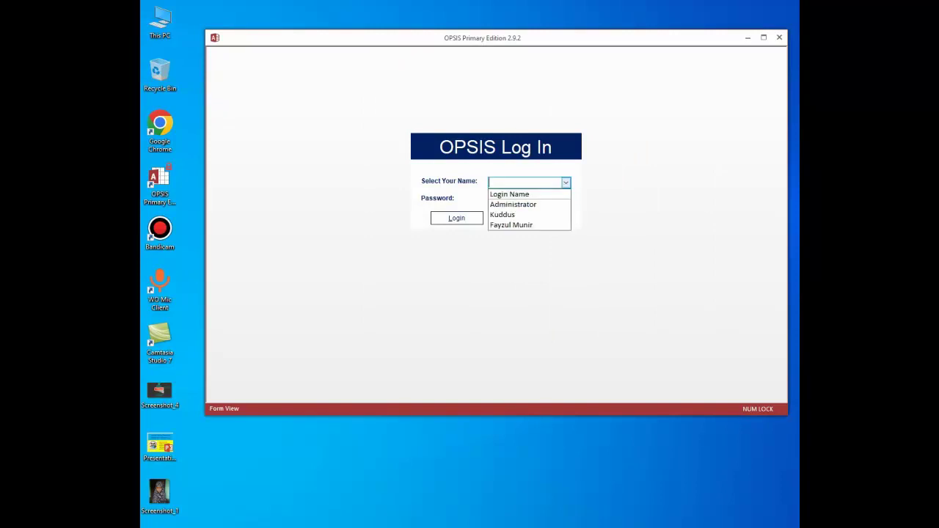
left_click(514, 215)
left_click(529, 200)
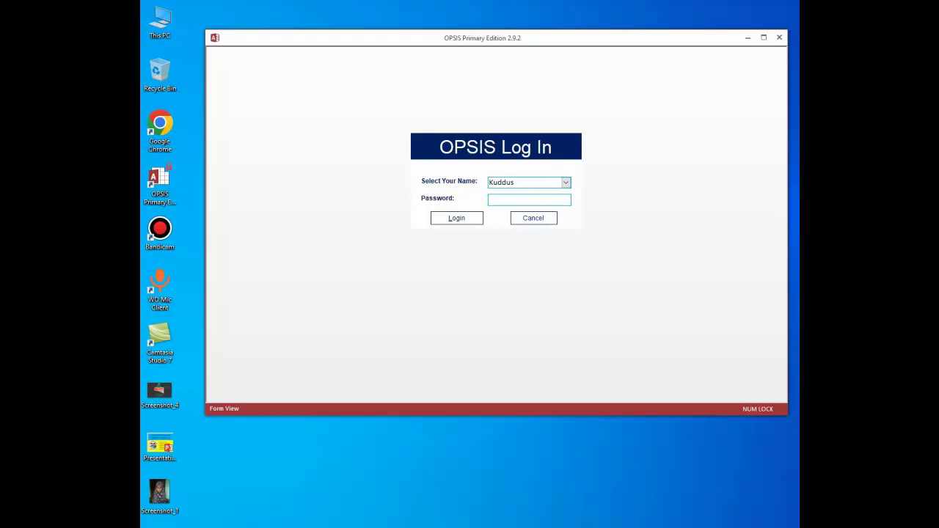
type("123")
key("Return")
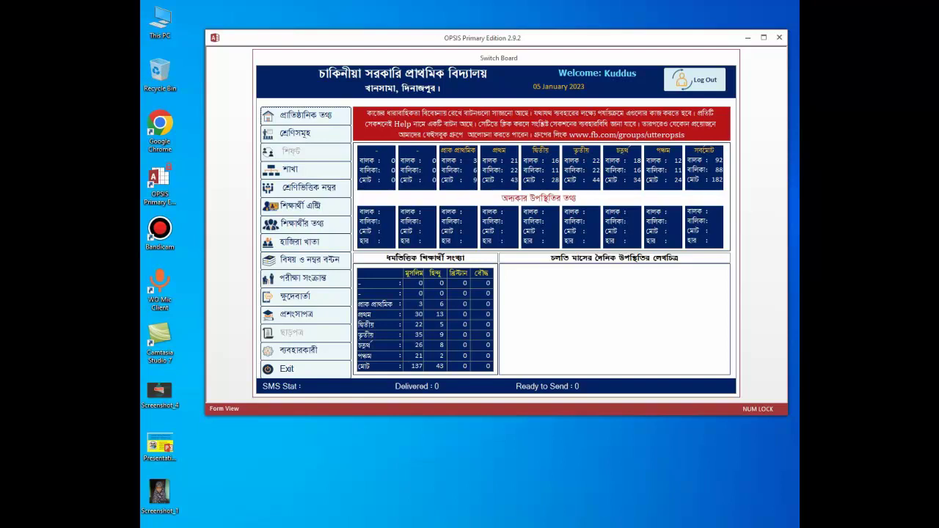
Maximize the OPSIS window so the Switch Board fills the screen
left_click(763, 36)
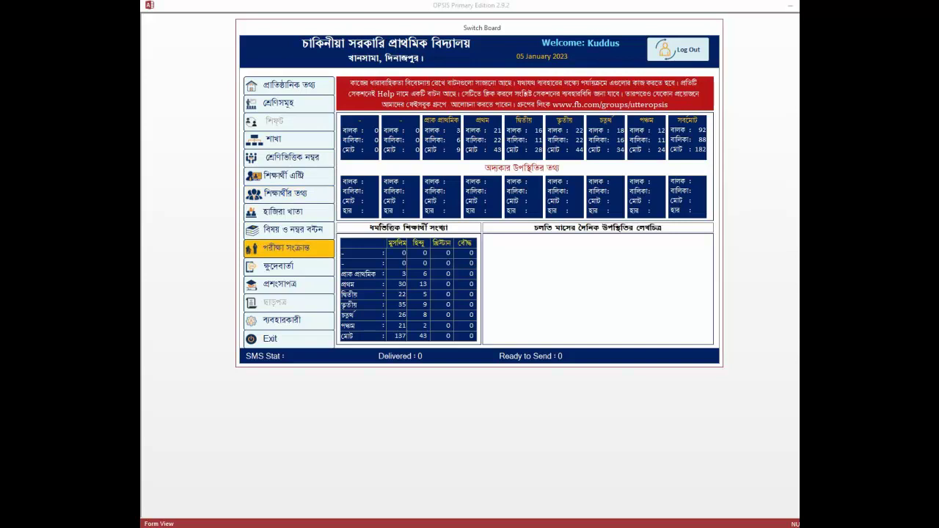
Open the শিক্ষার্থীর তথ্য student information form from the Switch Board
left_click(289, 193)
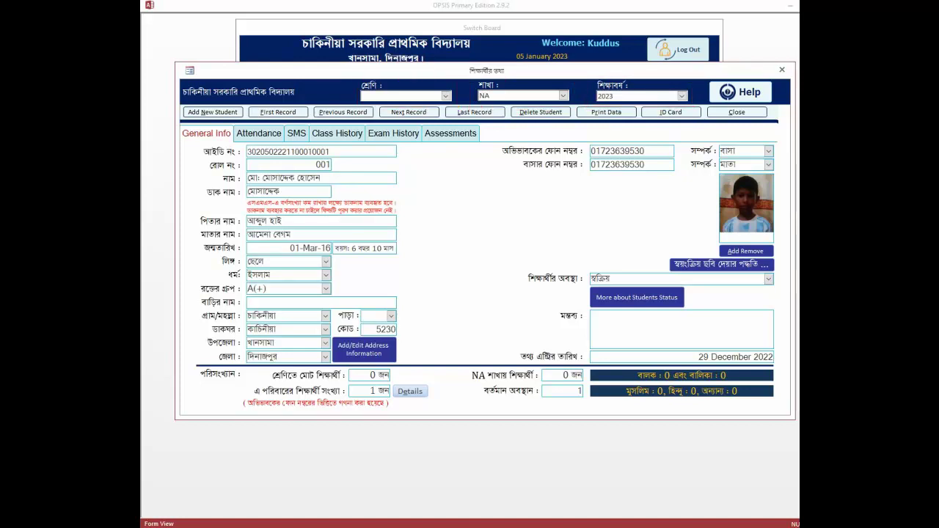
Load the student records for class প্রথম, section জবা, showing 43 students
left_click(445, 95)
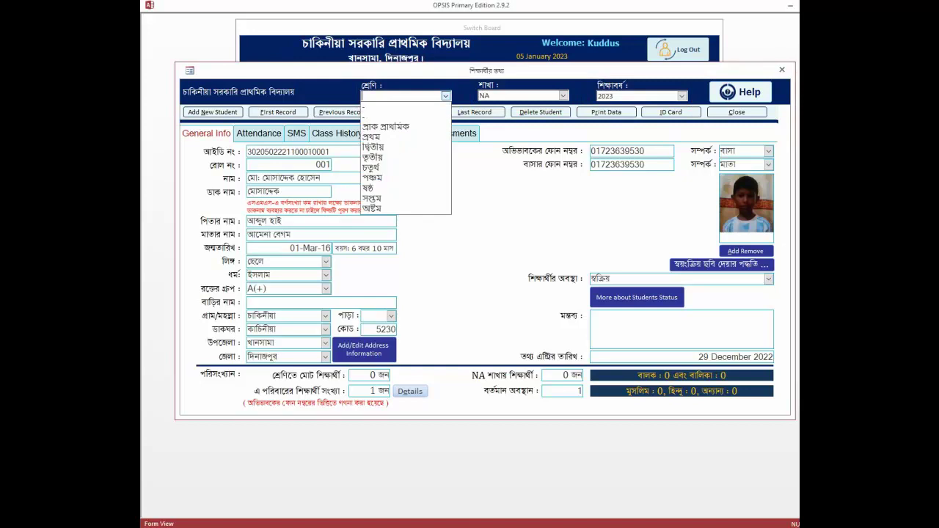
left_click(389, 137)
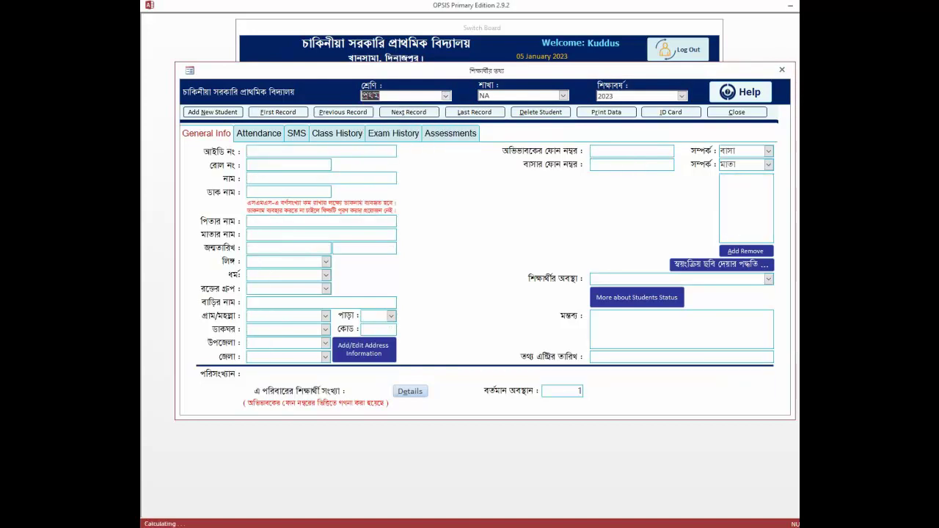
left_click(562, 95)
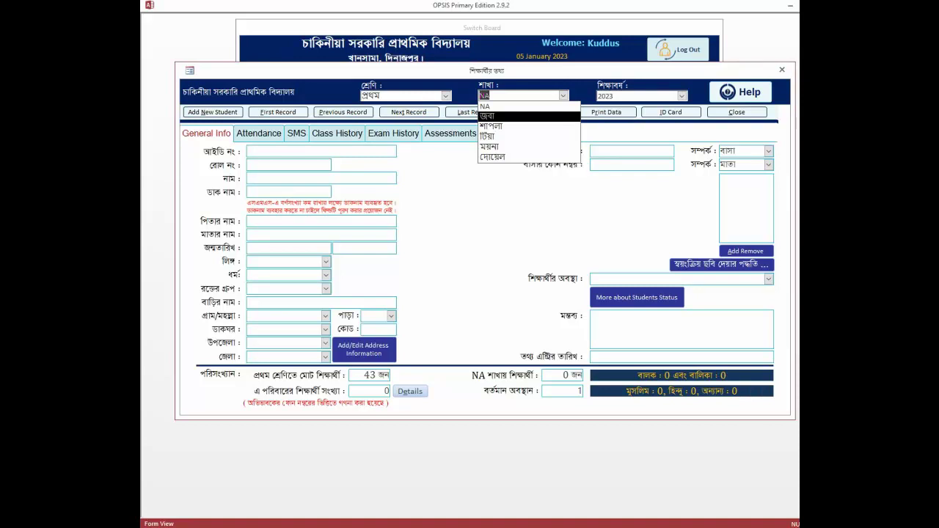
key("Return")
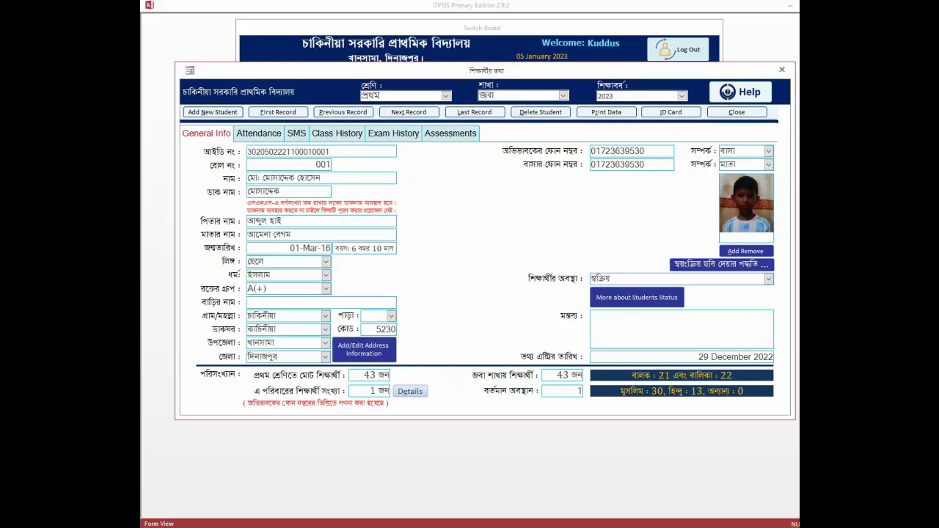
Open the Print ID Card dialog for class প্রথম, section জবা, 2023
left_click(670, 113)
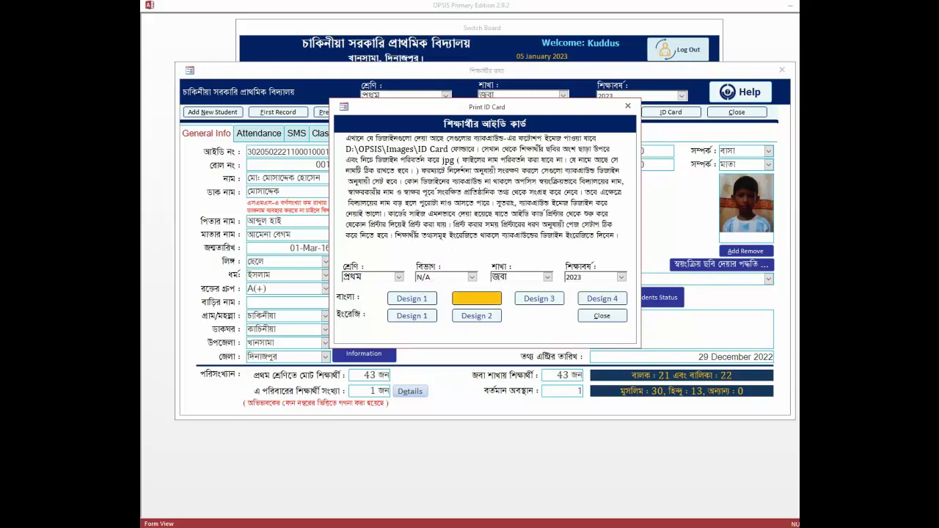
Preview the Bangla Design 1 ID cards in a maximized window and scroll through them
left_click(412, 298)
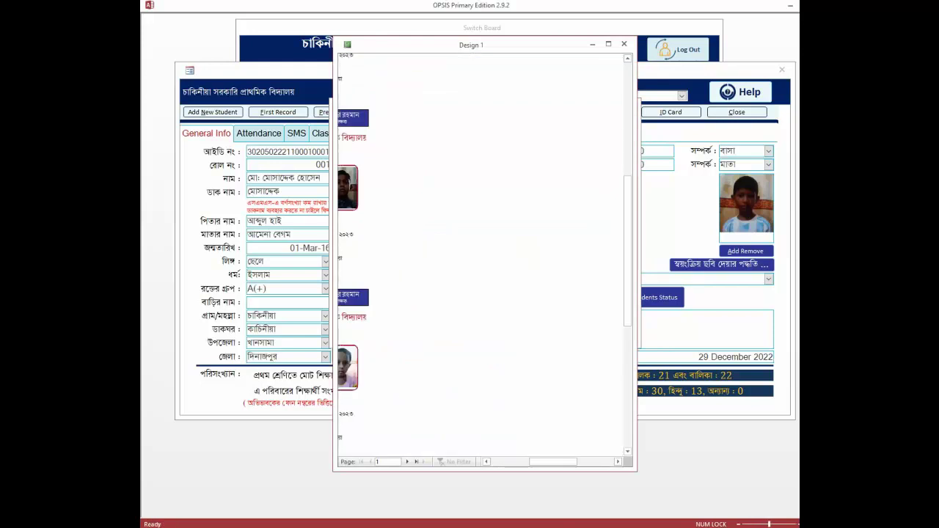
left_click(608, 44)
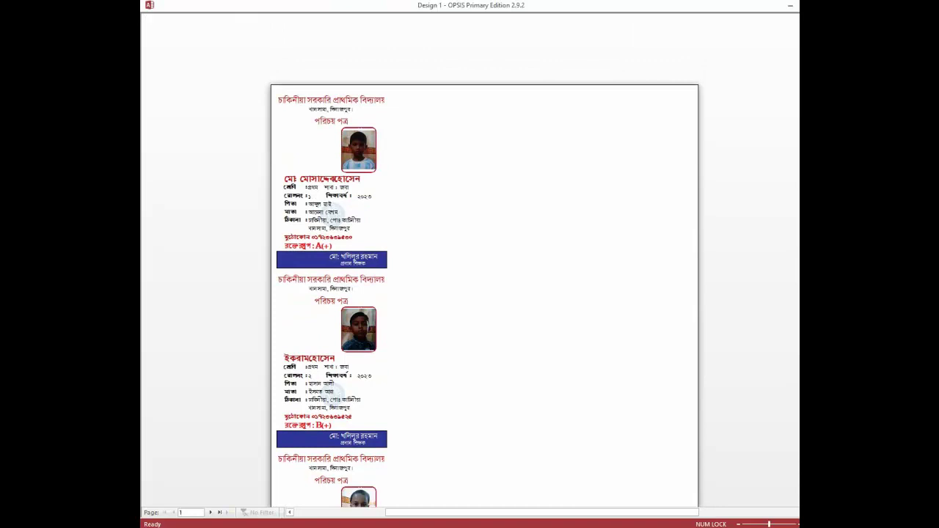
scroll(484, 294, "down", 2)
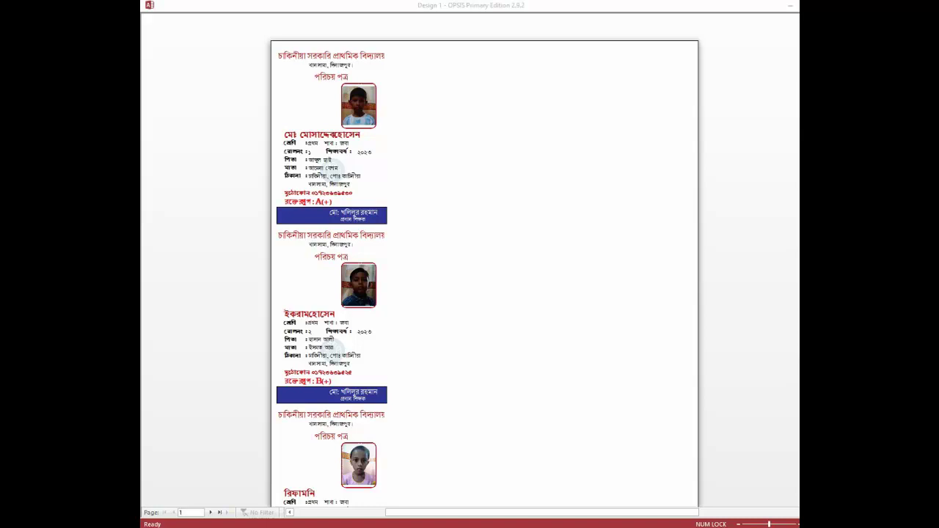
Close the Design 1 preview and show Bangla Design 2 cards maximized, zoomed to the whole page
key("z")
key("Escape")
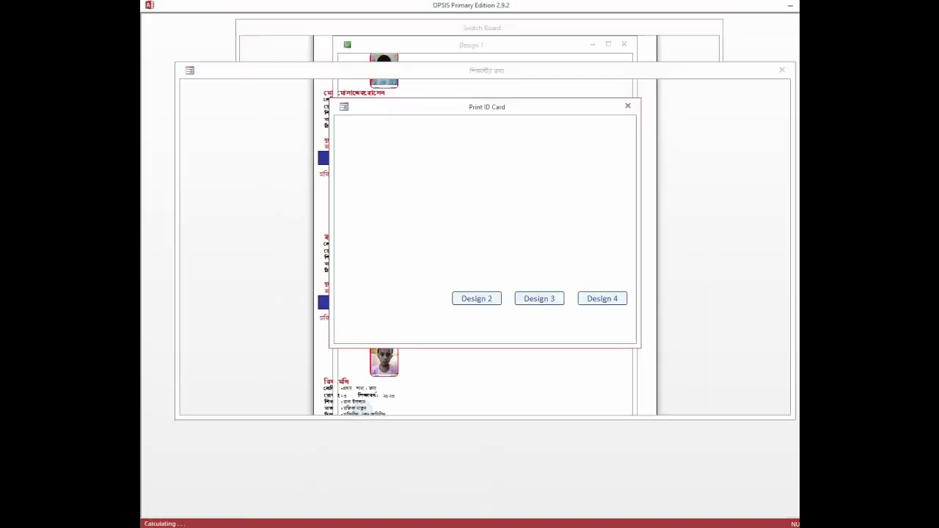
left_click(477, 298)
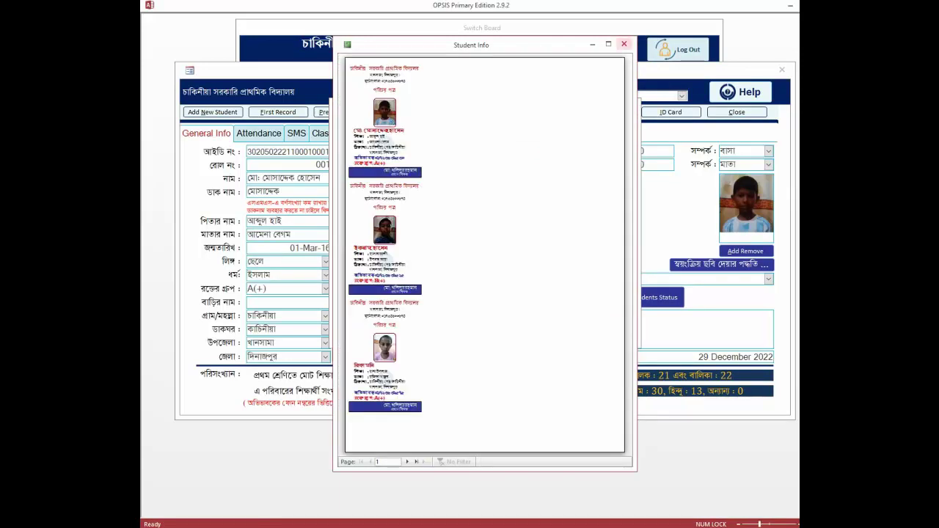
left_click(608, 44)
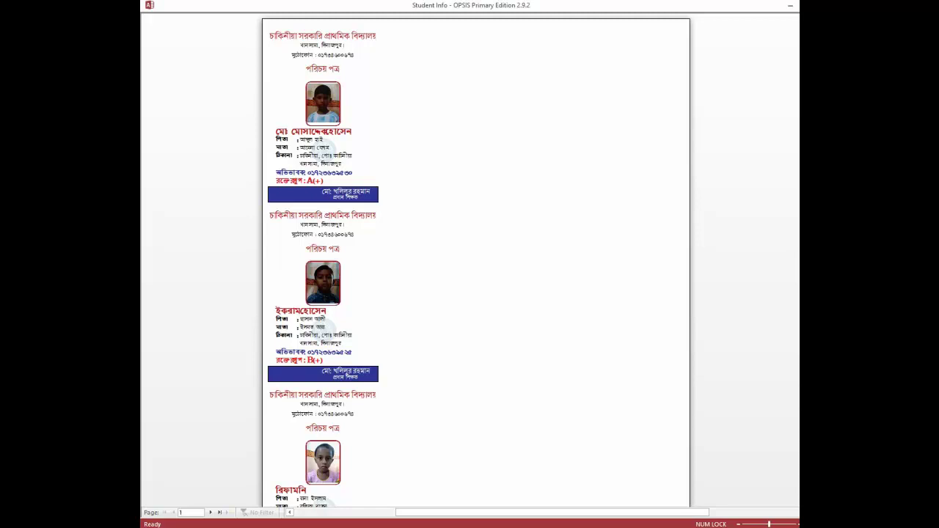
left_click(440, 256)
Close the Design 2 preview and show the Bangla Design 3 cards in a maximized preview
key("Escape")
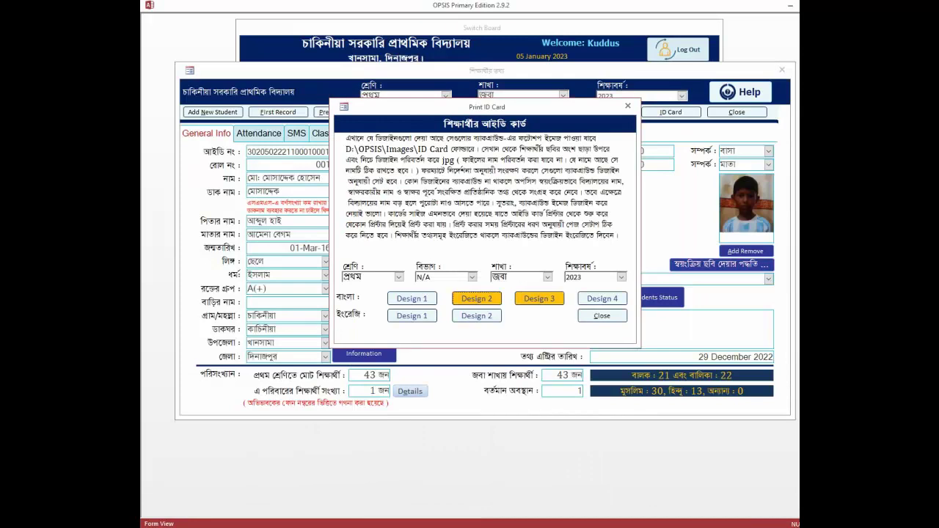
left_click(539, 298)
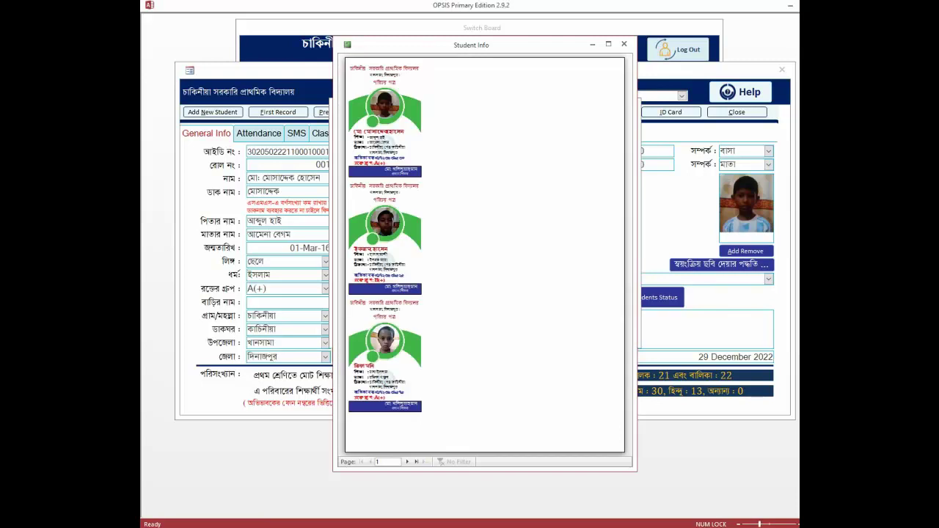
left_click(608, 44)
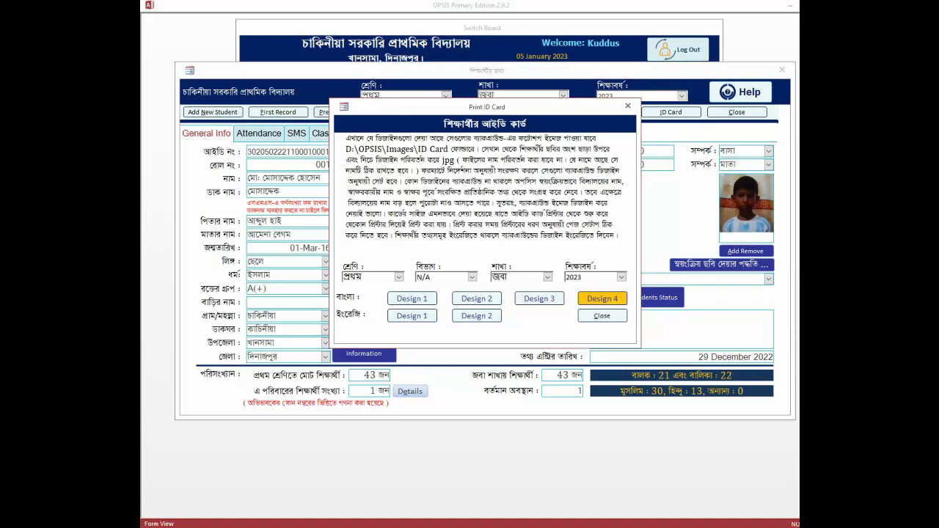
left_click(602, 298)
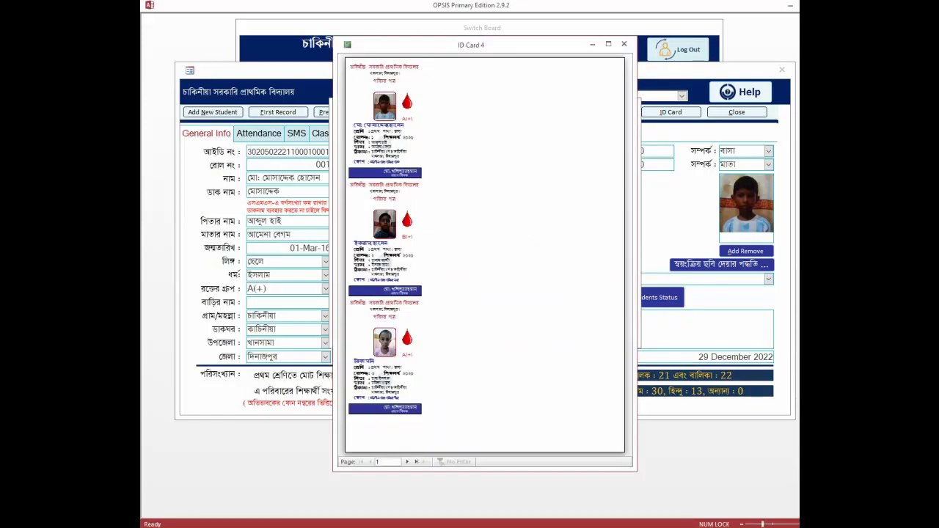
left_click(383, 208)
left_click(609, 44)
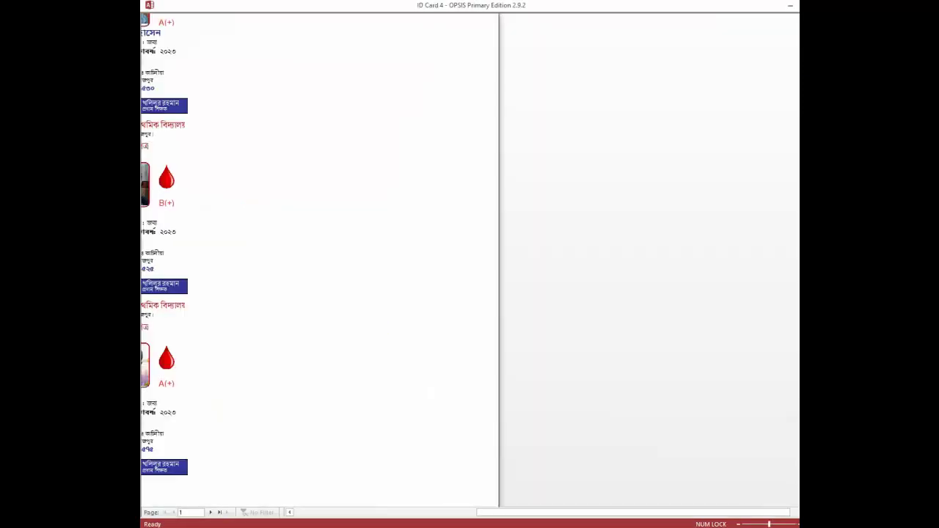
left_click(479, 260)
left_click(479, 260)
scroll(479, 261, "up", 3)
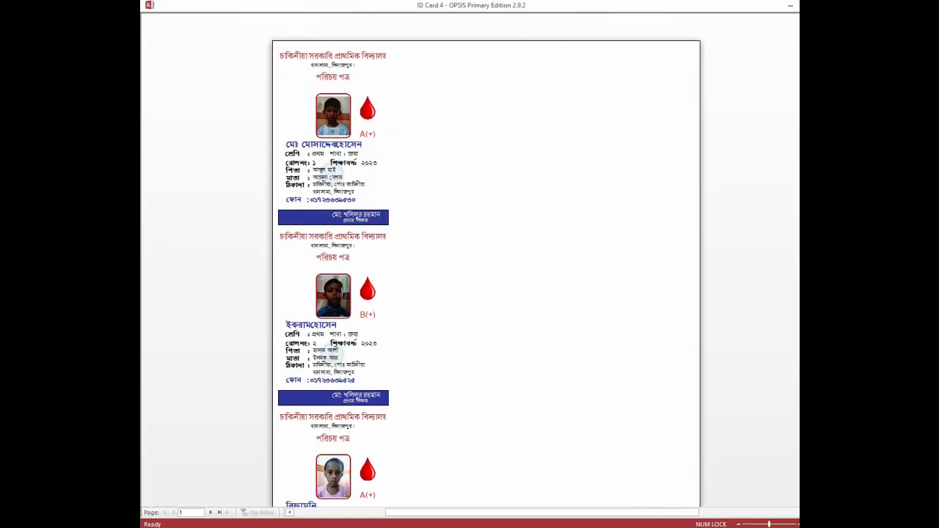
key("ctrl+p")
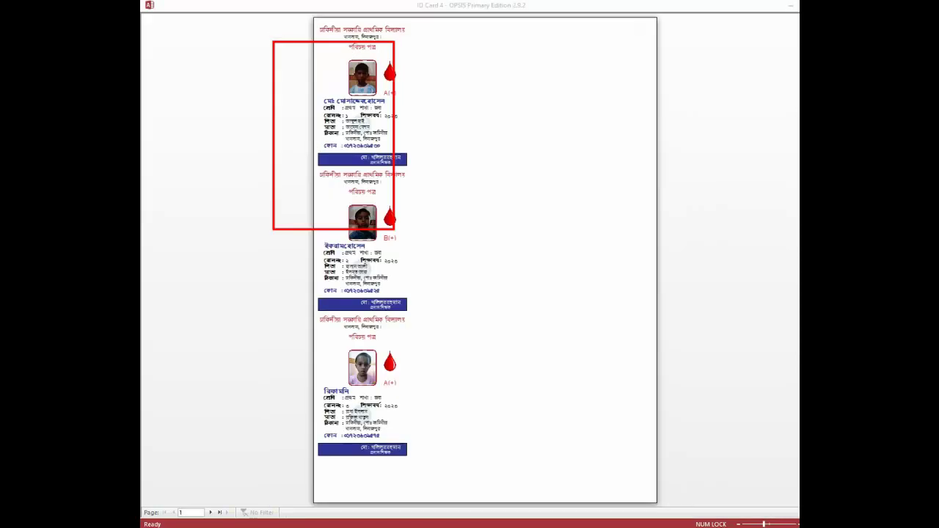
key("Escape")
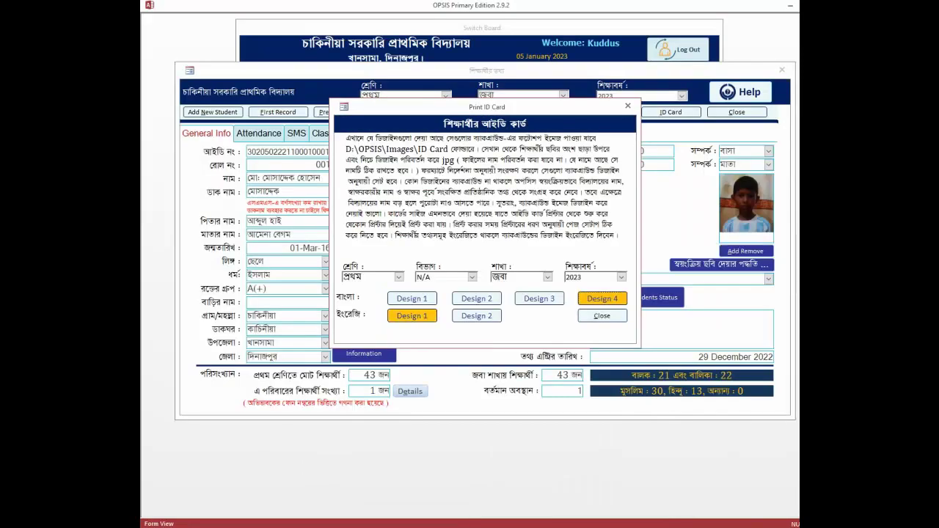
left_click(412, 316)
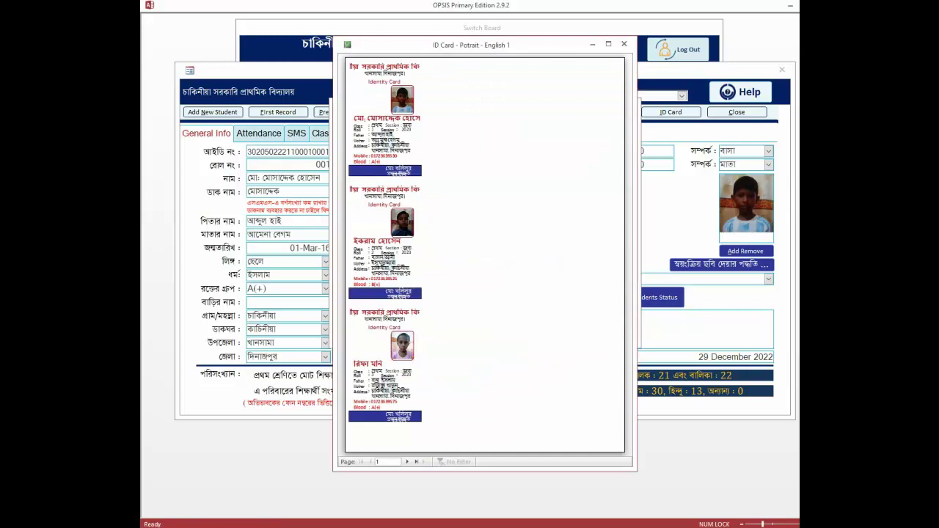
left_click(501, 247)
left_click(501, 248)
left_click(609, 44)
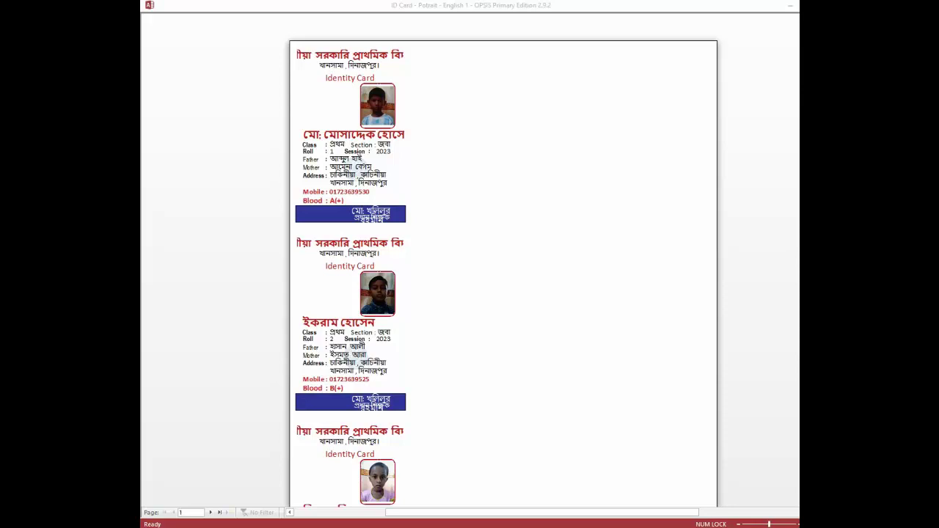
left_click_drag(541, 513, 511, 513)
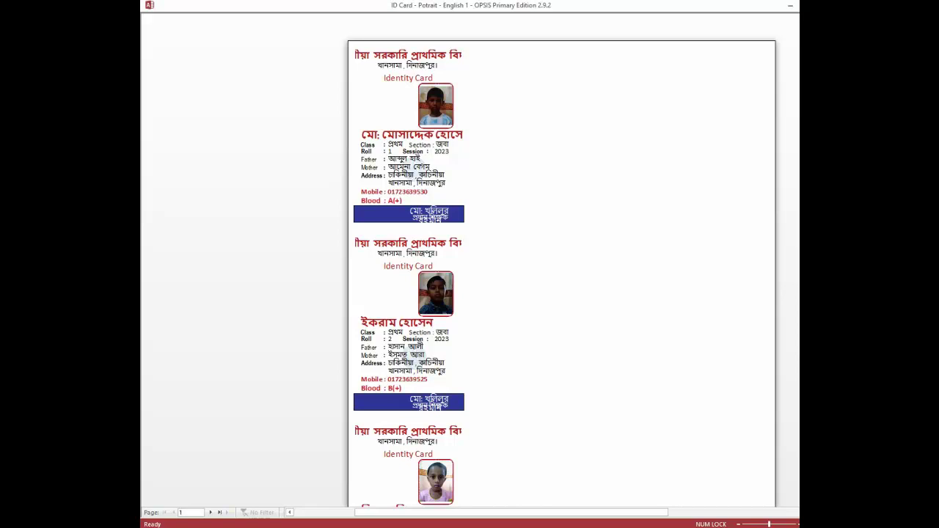
key("ctrl+p")
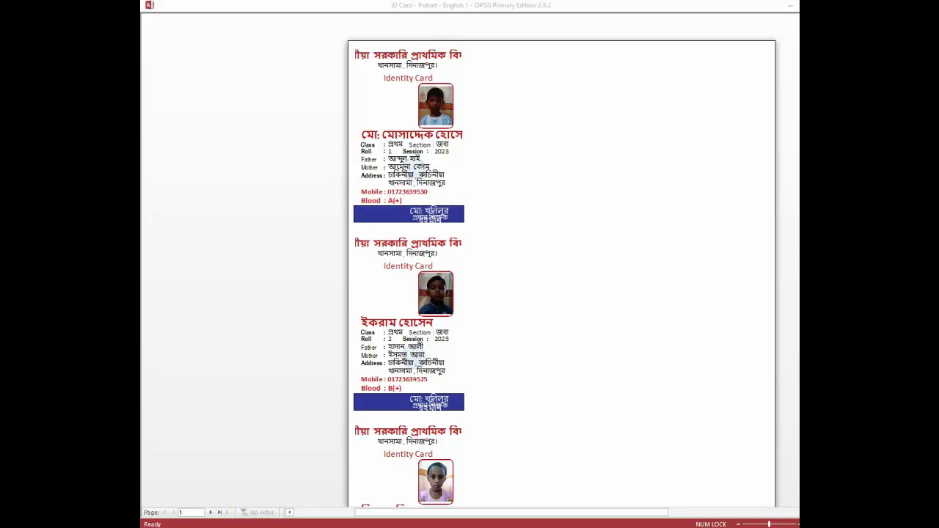
left_click(561, 272)
key("Escape")
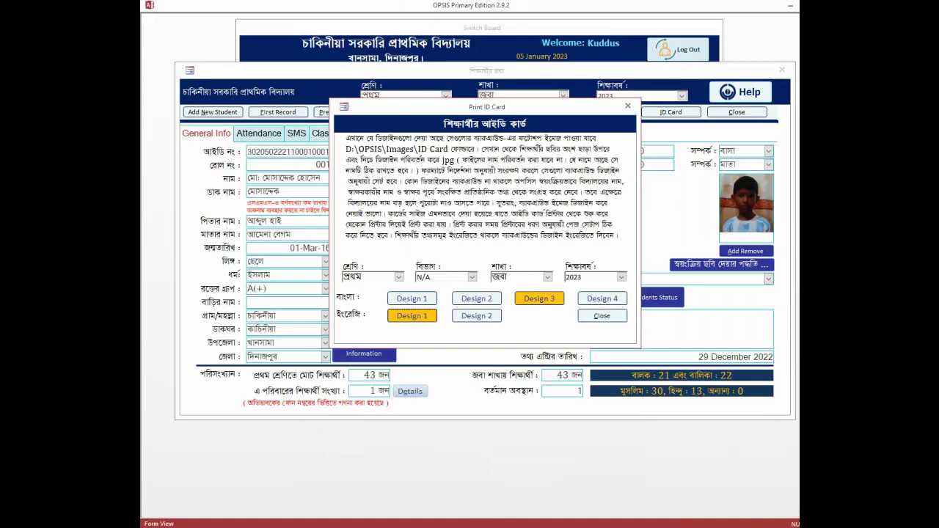
left_click(477, 315)
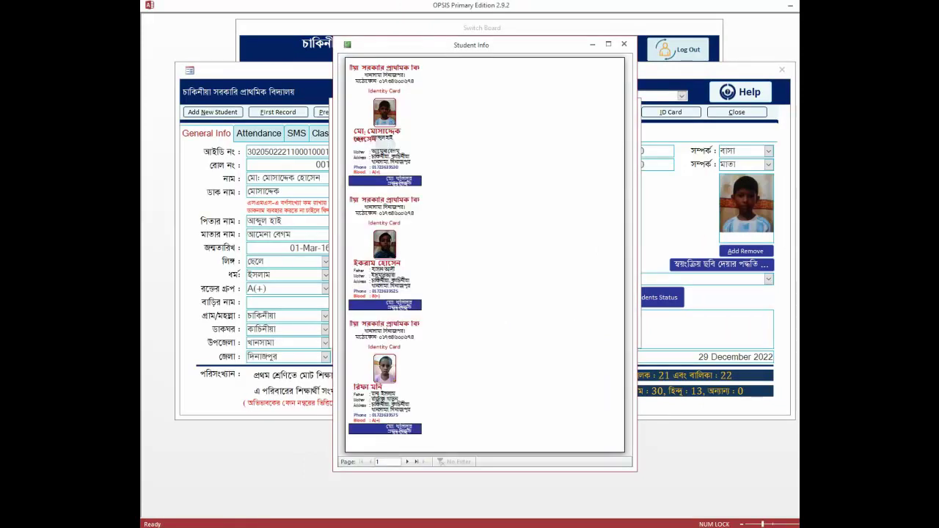
left_click(608, 44)
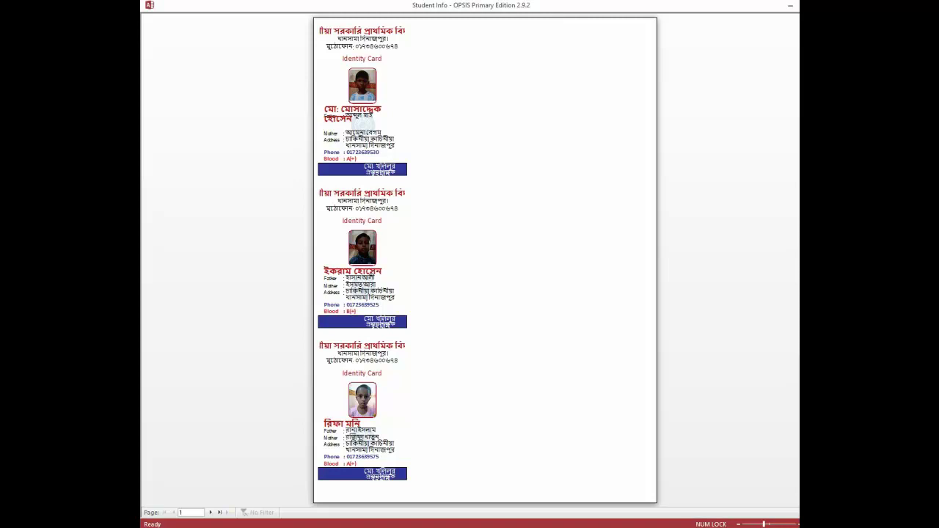
key("Escape")
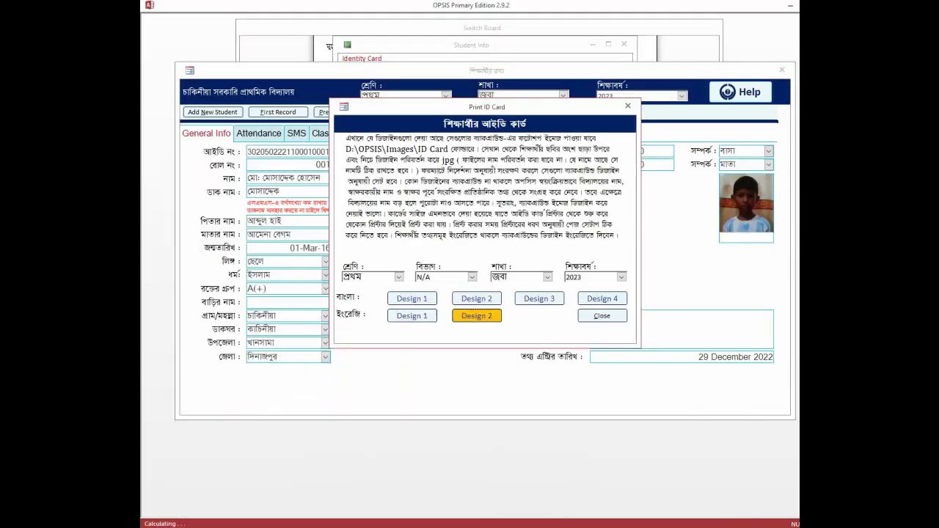
Close the Print ID Card dialog and student form, then log out of OPSIS
left_click(602, 316)
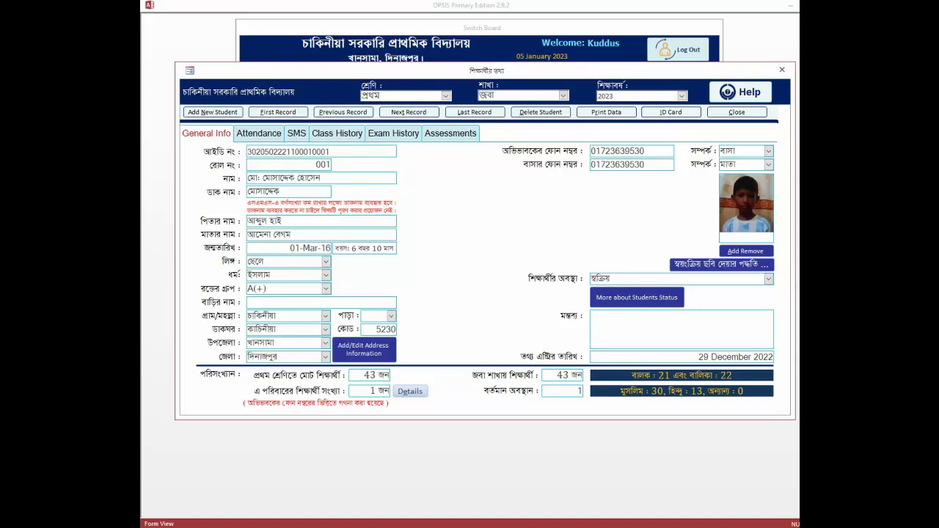
mouse_move(243, 166)
left_mouse_down()
mouse_move(319, 207)
mouse_move(368, 208)
left_mouse_up()
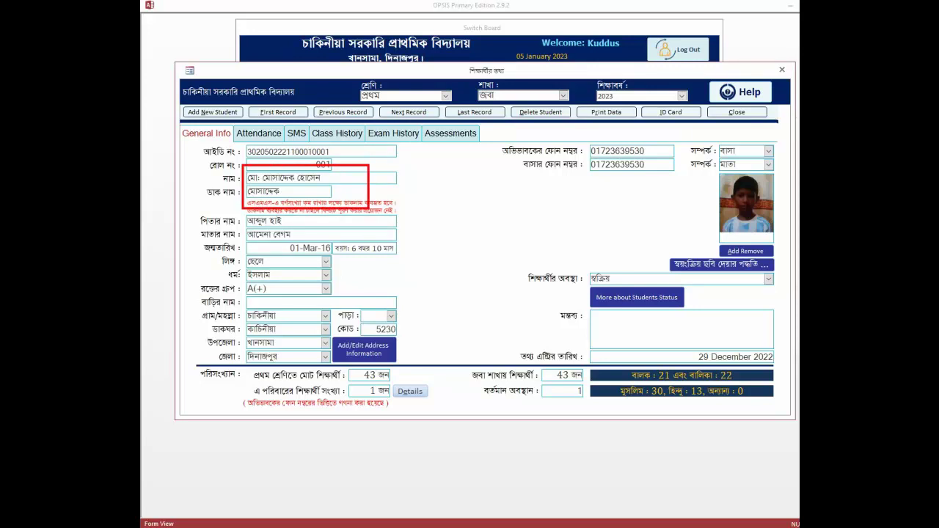
mouse_move(240, 215)
left_mouse_down()
mouse_move(350, 265)
mouse_move(397, 259)
left_mouse_up()
mouse_move(237, 299)
left_mouse_down()
mouse_move(292, 381)
mouse_move(335, 376)
left_mouse_up()
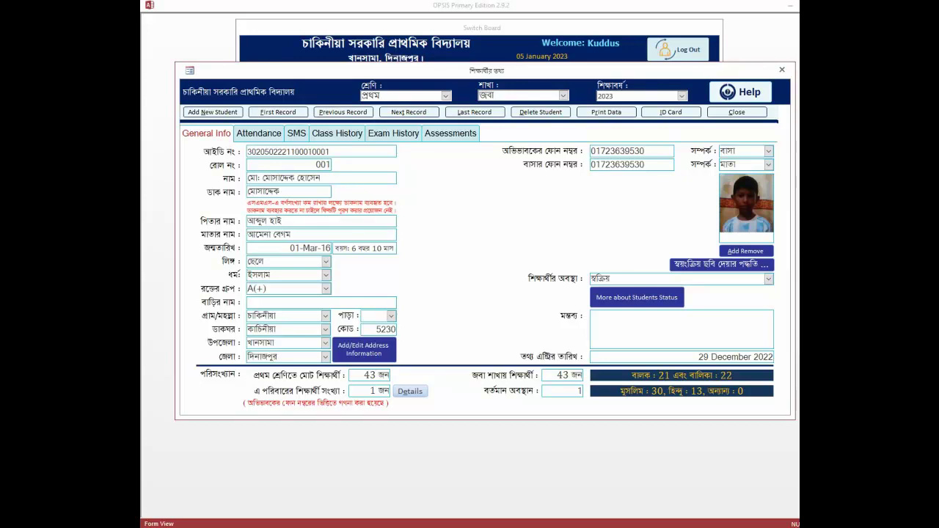
left_click(737, 112)
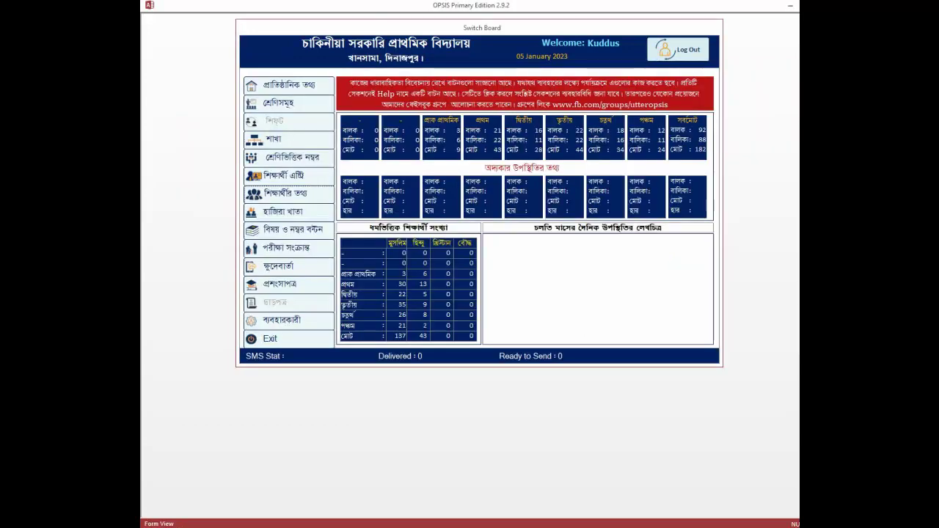
left_click(677, 49)
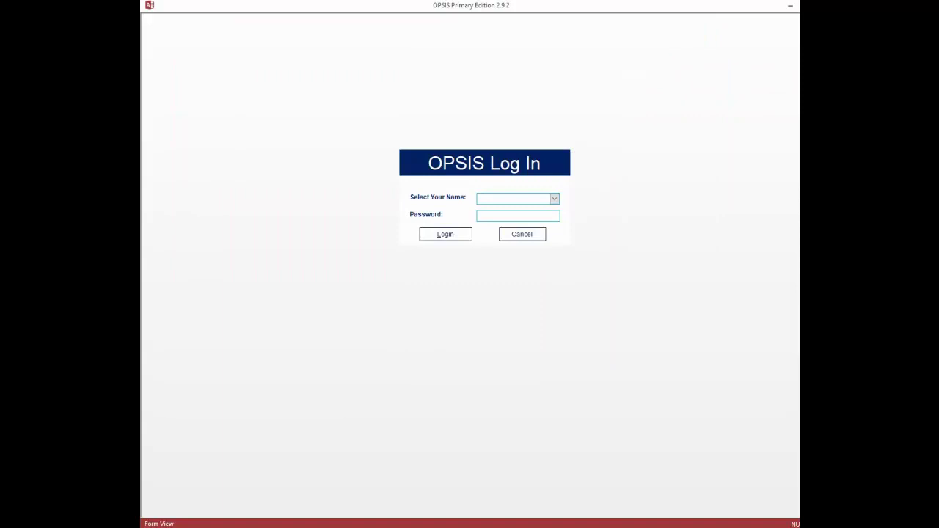